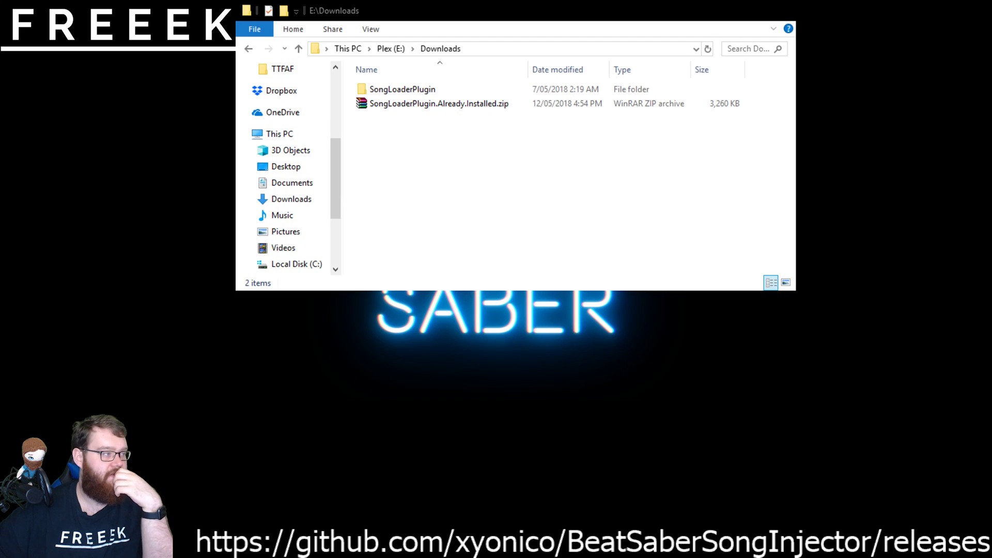
Examine the contents of the SongLoaderPlugin folder in Downloads on the Plex (E:) drive
click(427, 90)
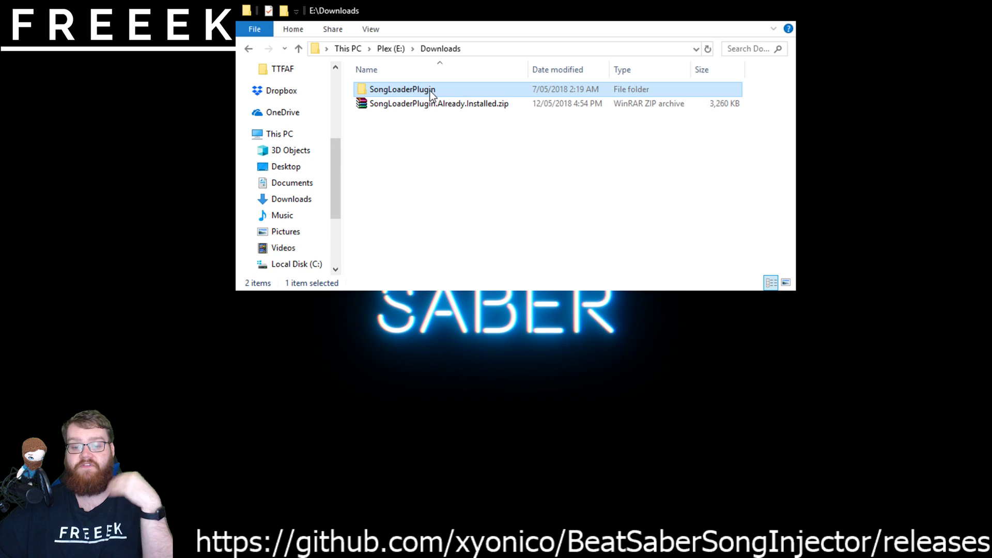
double_click(430, 91)
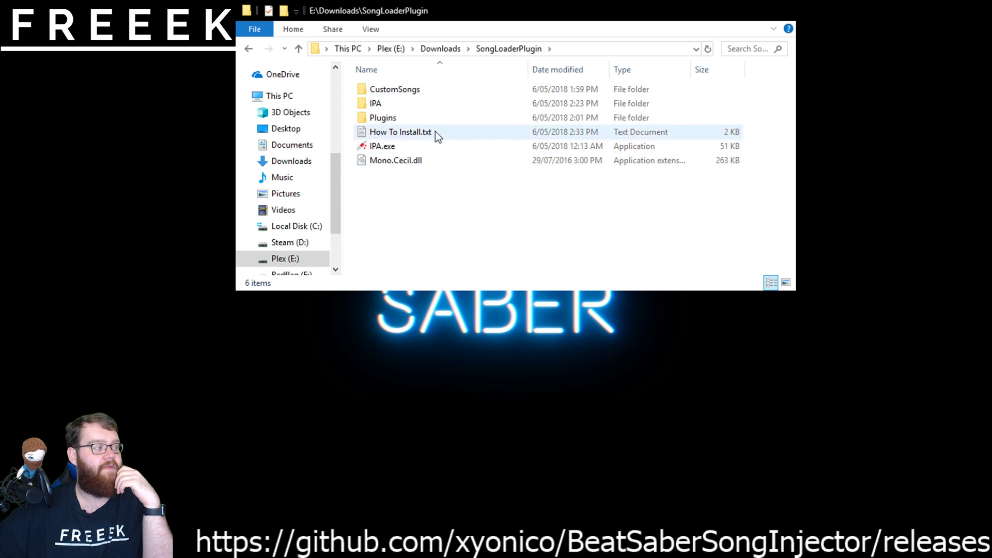
click(249, 48)
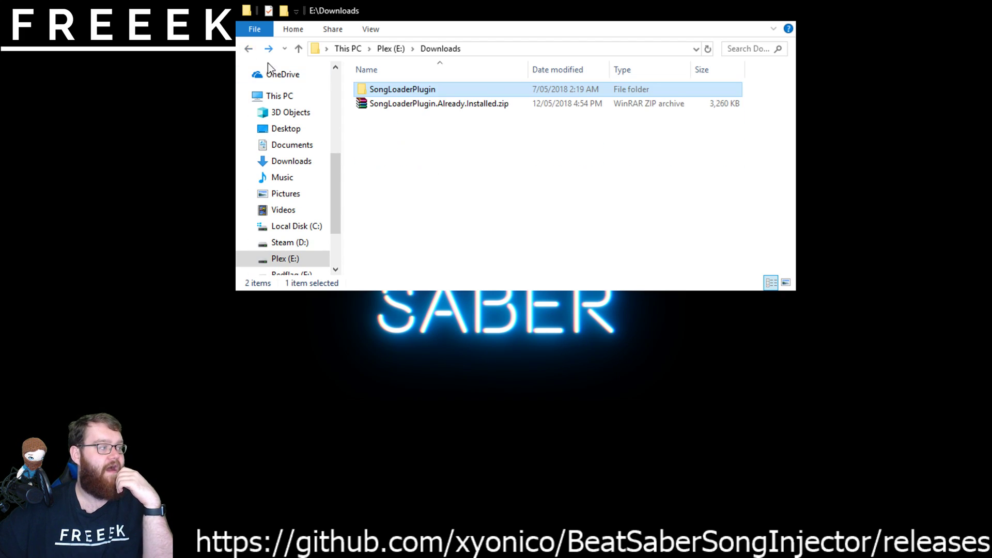
click(427, 137)
key(Down)
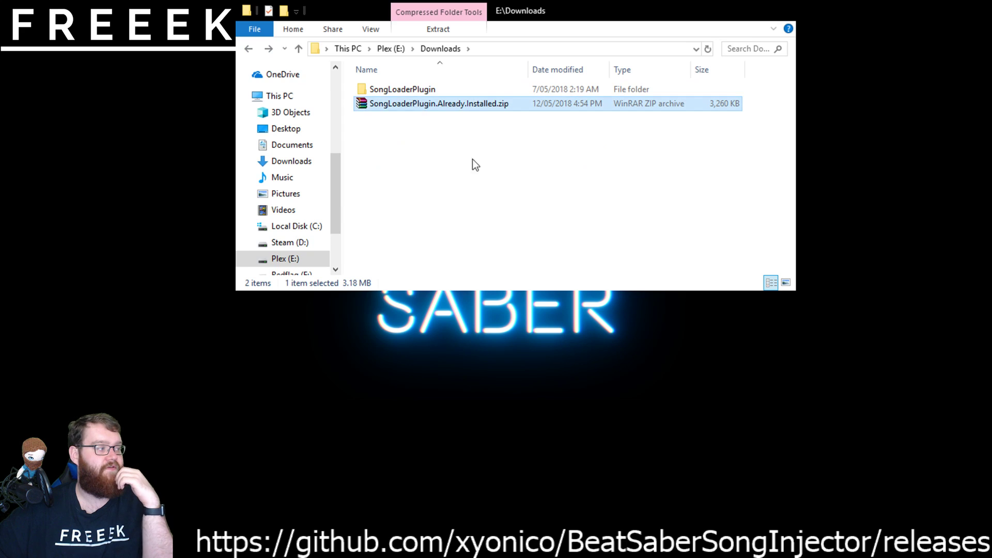
click(504, 200)
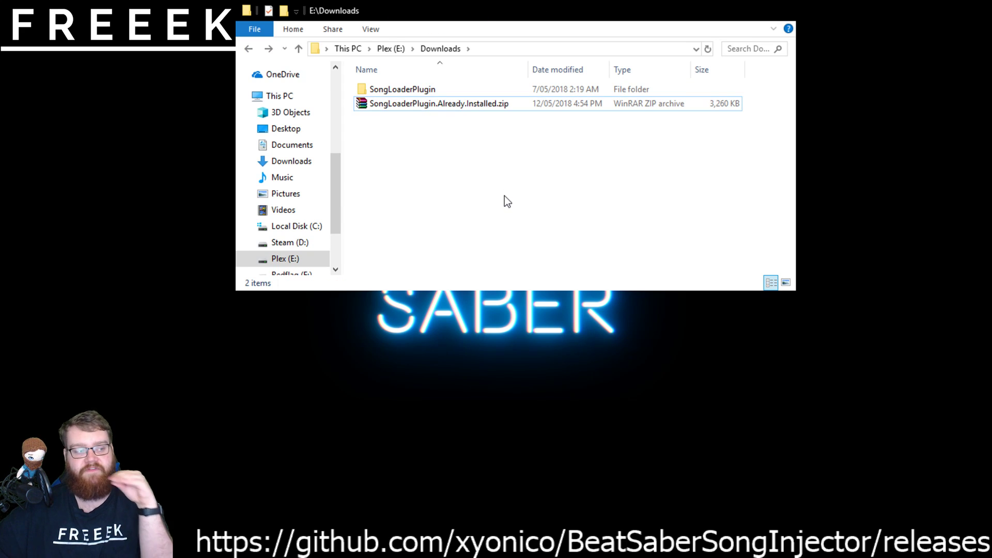
double_click(416, 88)
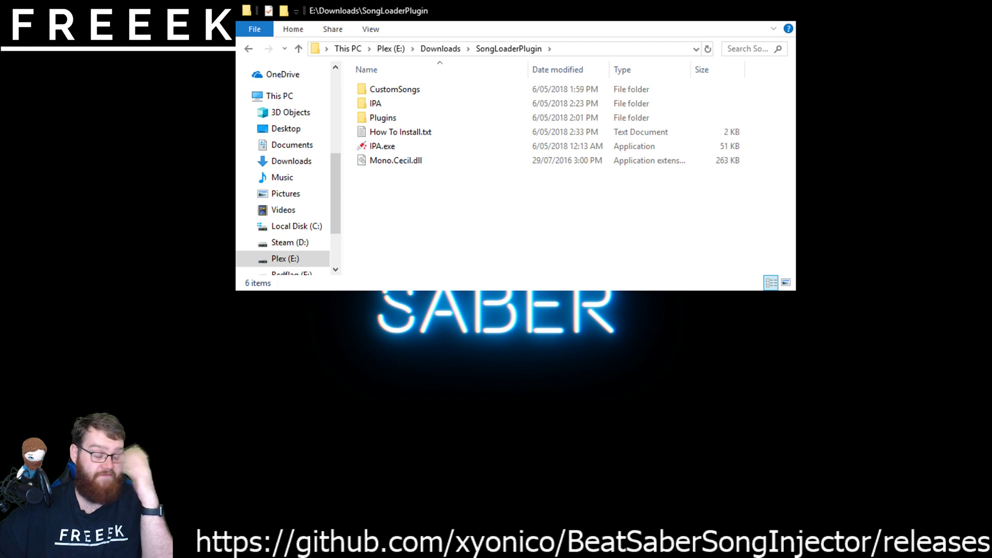
Bring up the Beat Saber install folder and compare its files with all those in SongLoaderPlugin
key(alt+Tab)
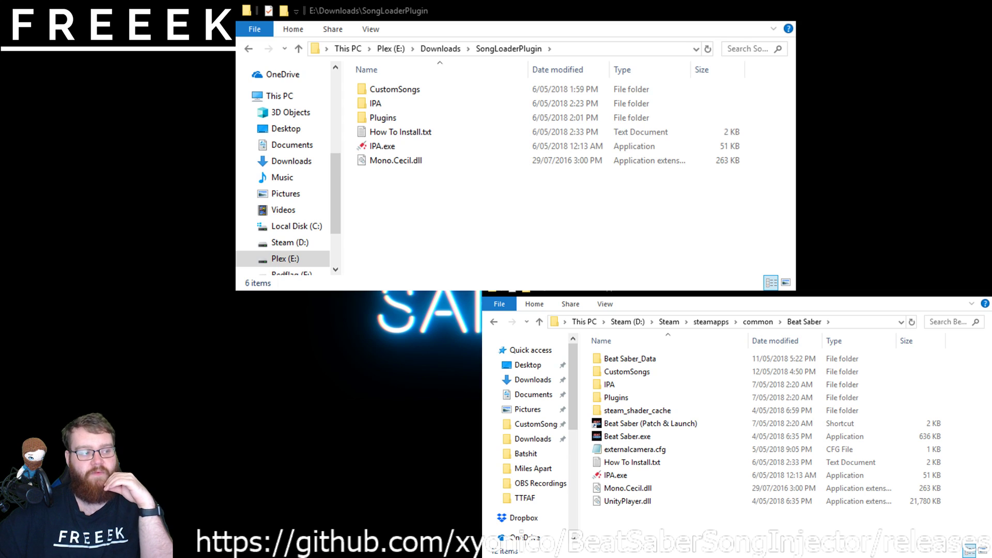
drag(421, 199, 380, 89)
drag(445, 203, 380, 91)
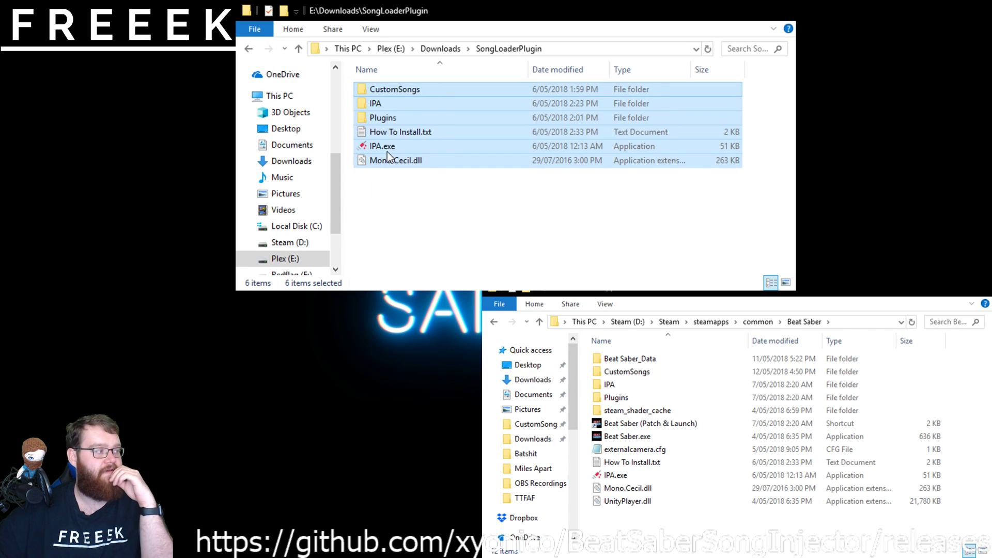
click(696, 205)
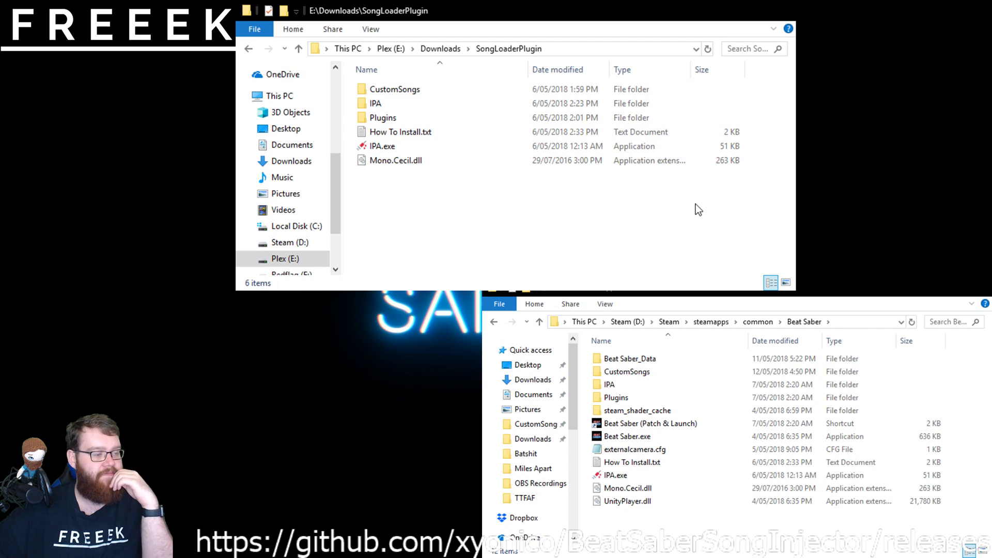
click(641, 441)
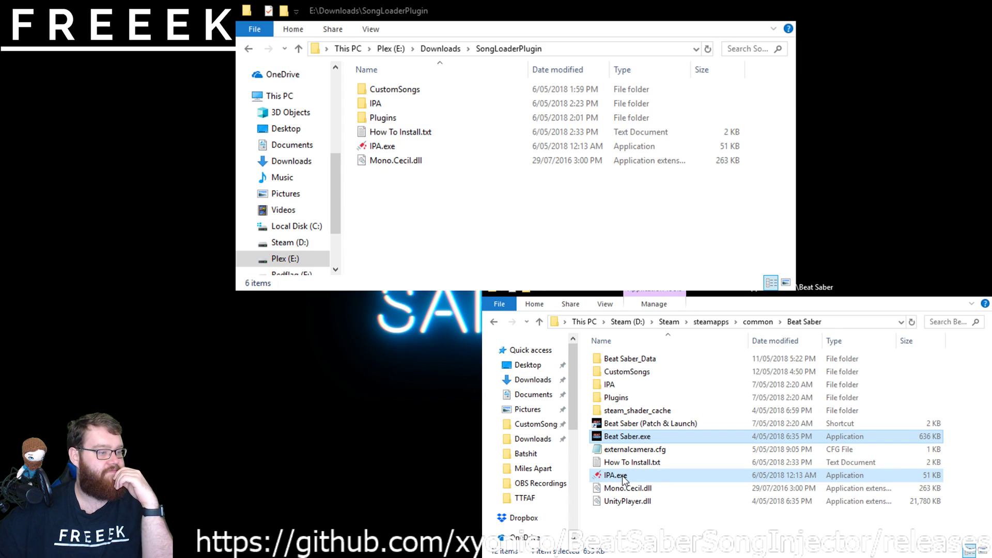
click(658, 514)
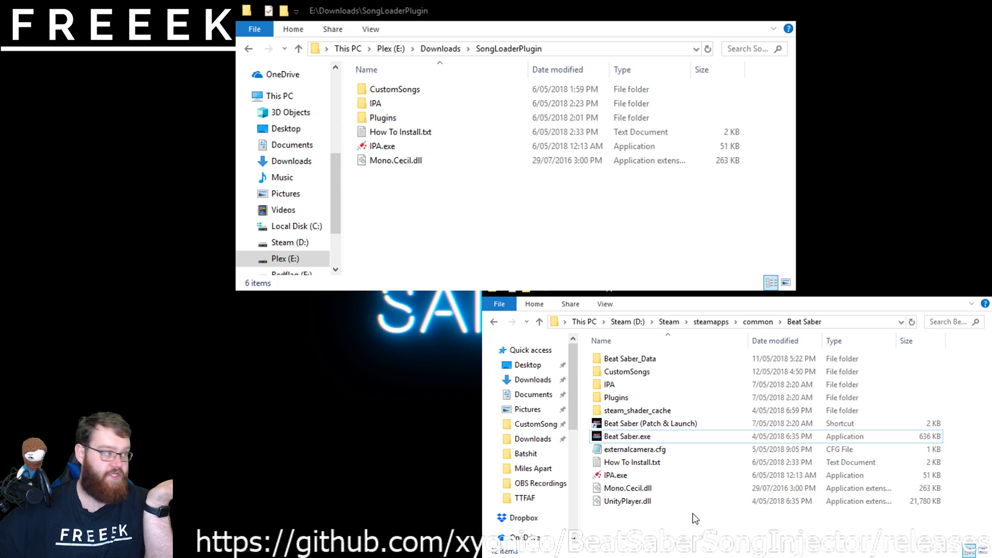
Extract SongLoaderPlugin.Already.Installed.zip in Downloads to its own folder and check the extracted folder's CustomSongs contents
click(248, 49)
click(426, 105)
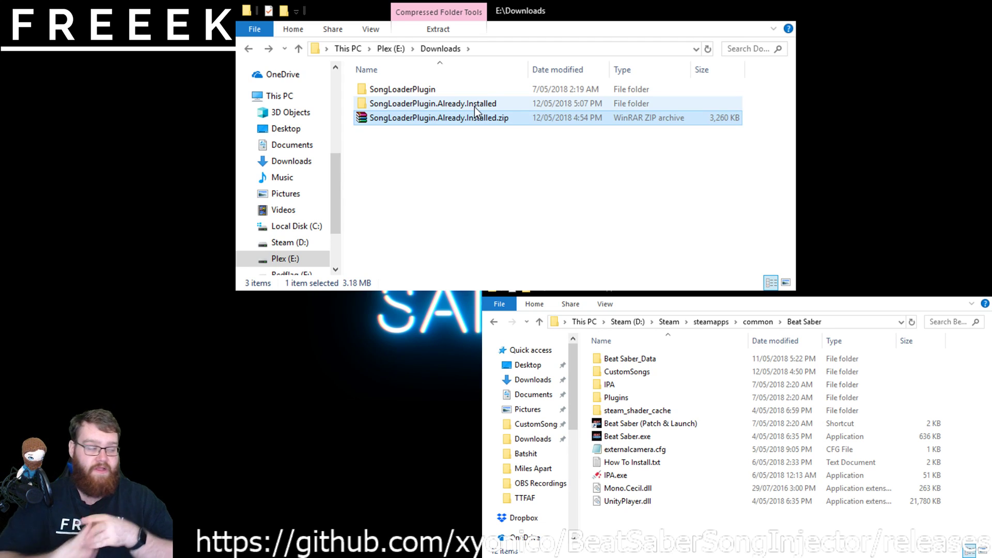
double_click(457, 105)
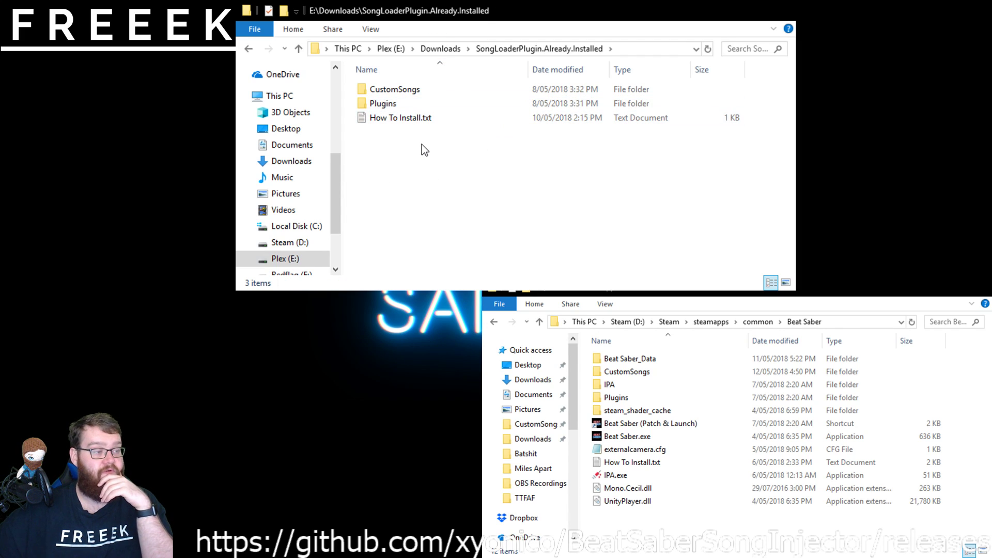
double_click(409, 89)
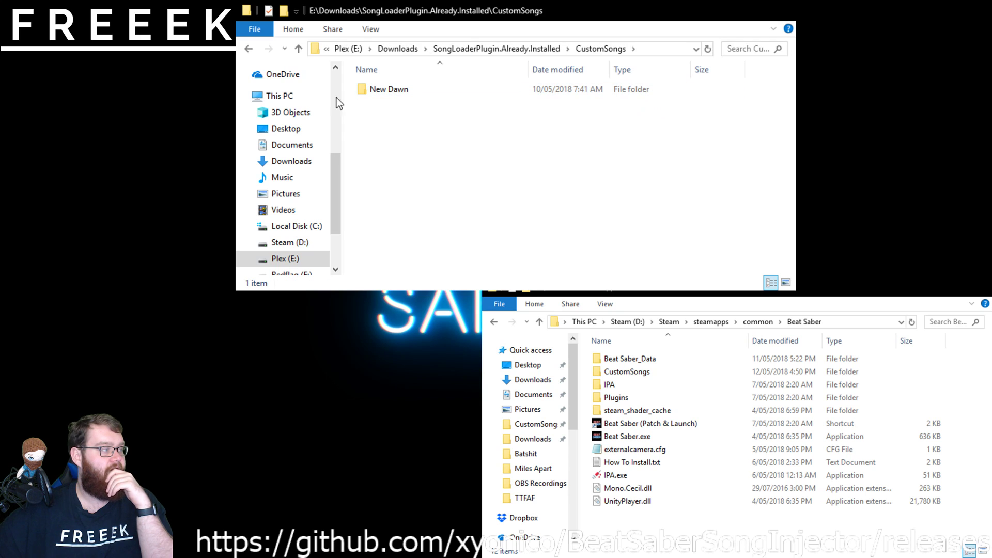
click(250, 50)
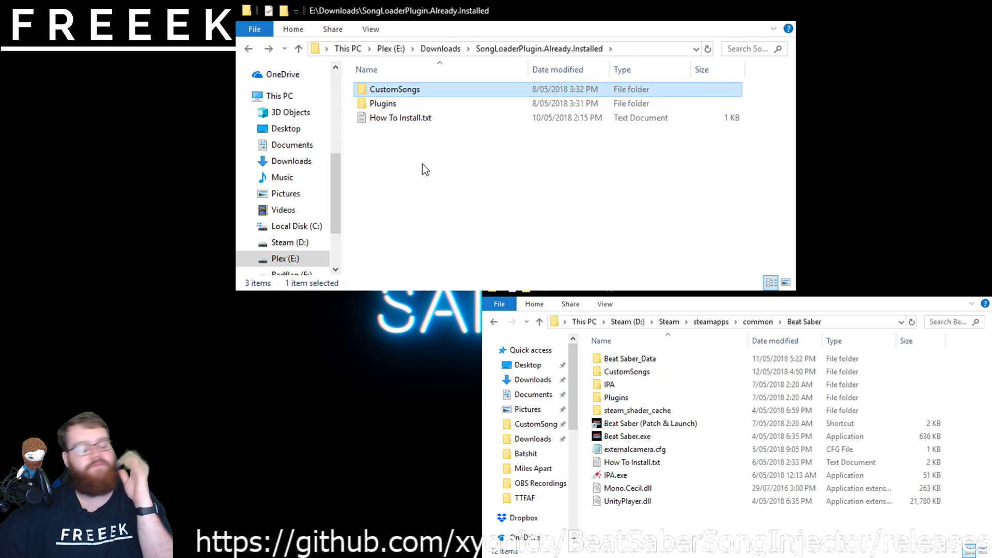
Copy CustomSongs, Plugins and How To Install.txt from the extracted folder into the Beat Saber install folder, replacing existing files
drag(445, 202, 382, 93)
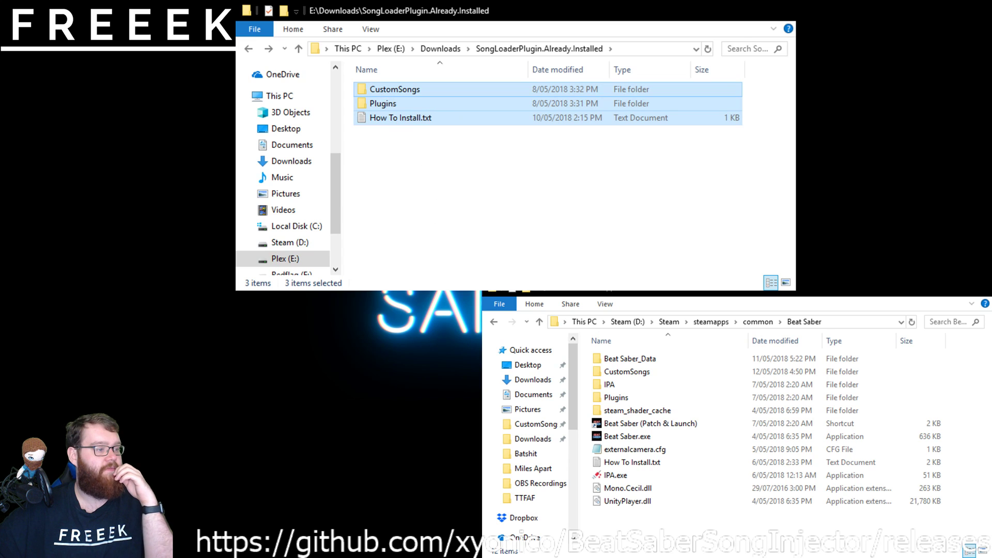
click(711, 529)
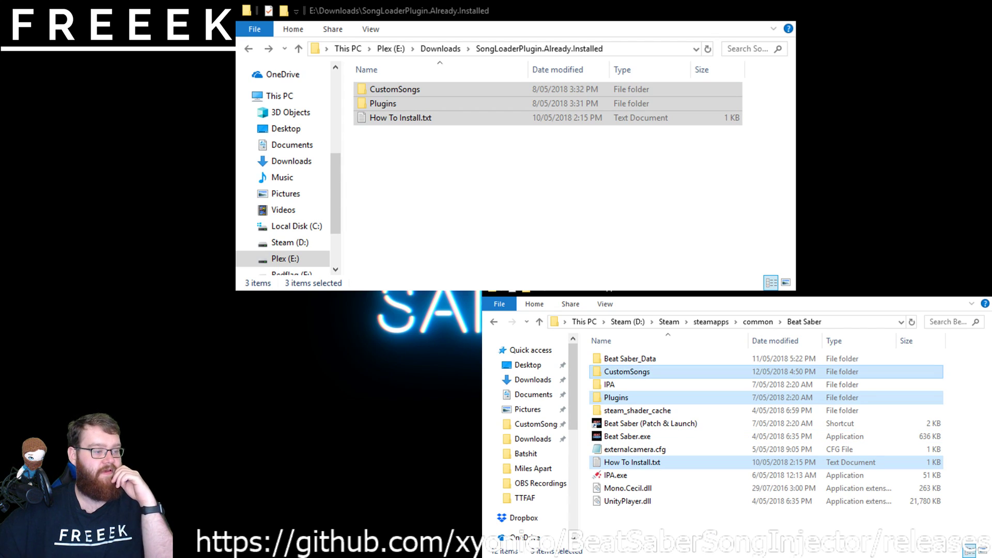
click(798, 538)
click(573, 232)
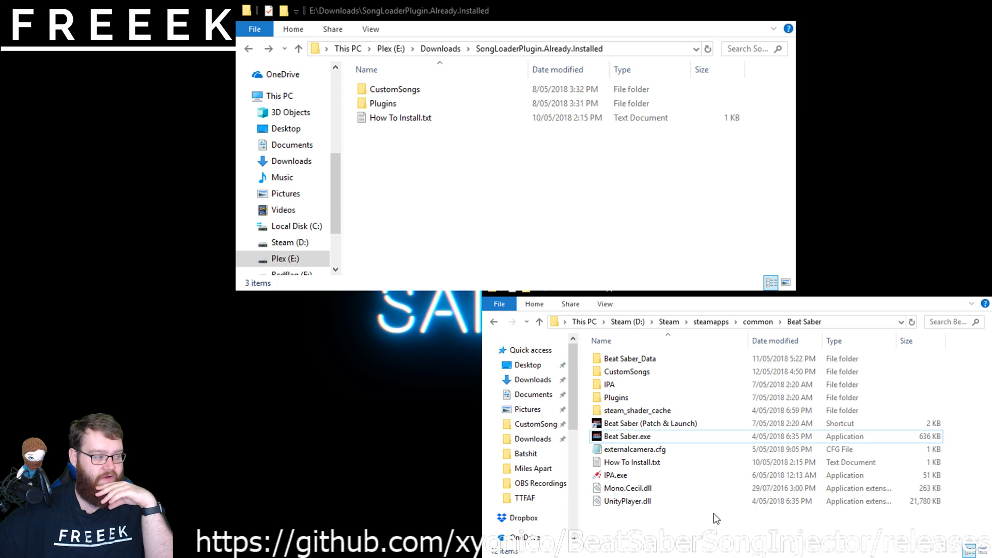
Locate the Beat Saber (Patch & Launch) shortcut in the Beat Saber install folder
click(693, 425)
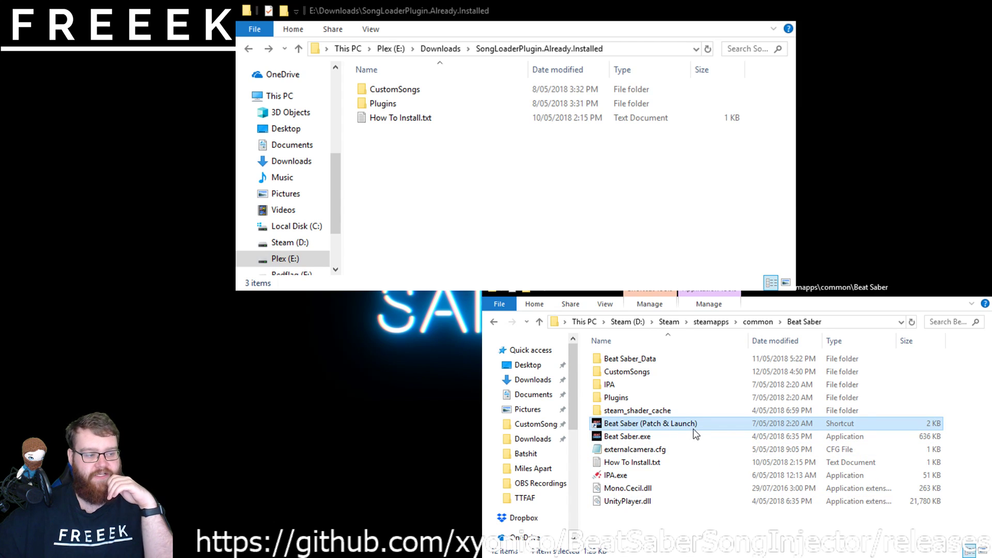
click(686, 533)
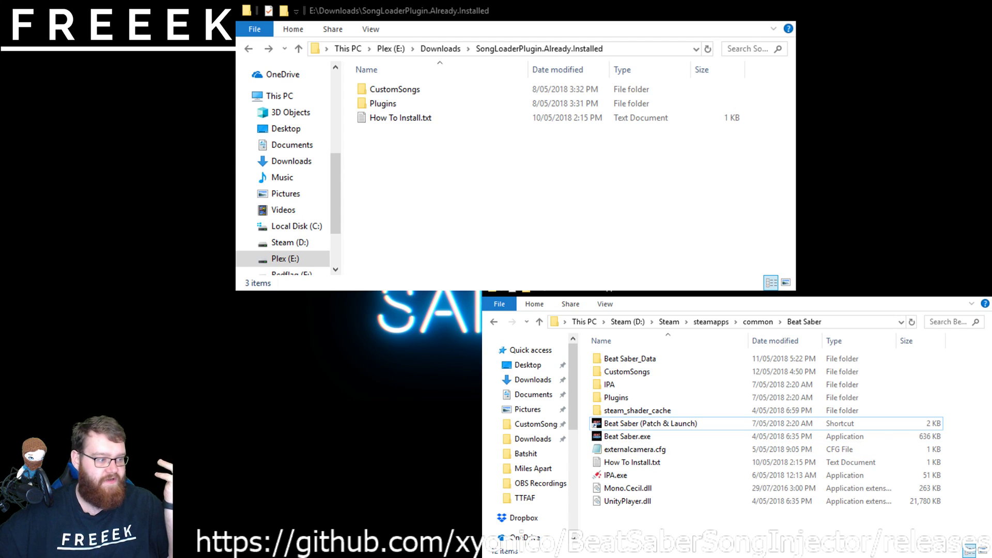
Switch to the browser, open the Beat Saver site and download the song "NOMA - Brain Power"
key(alt+F4)
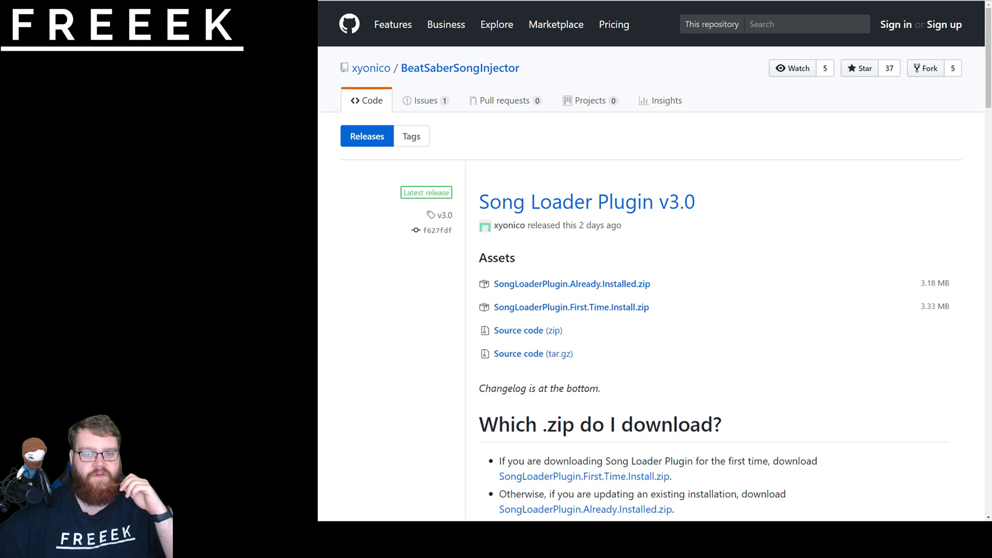
key(ctrl+t)
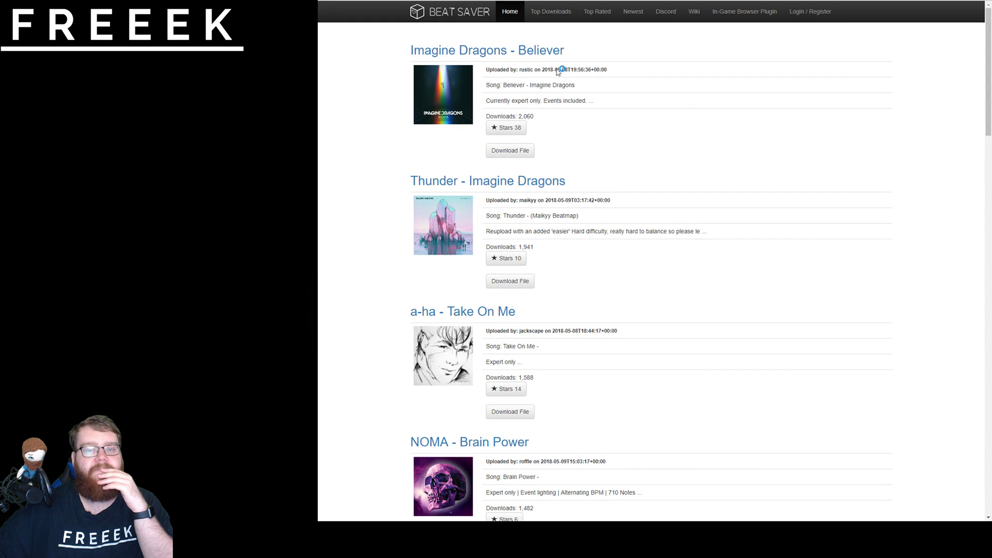
scroll(651, 228, down, 3)
scroll(650, 228, down, 3)
scroll(653, 224, up, 1)
click(514, 245)
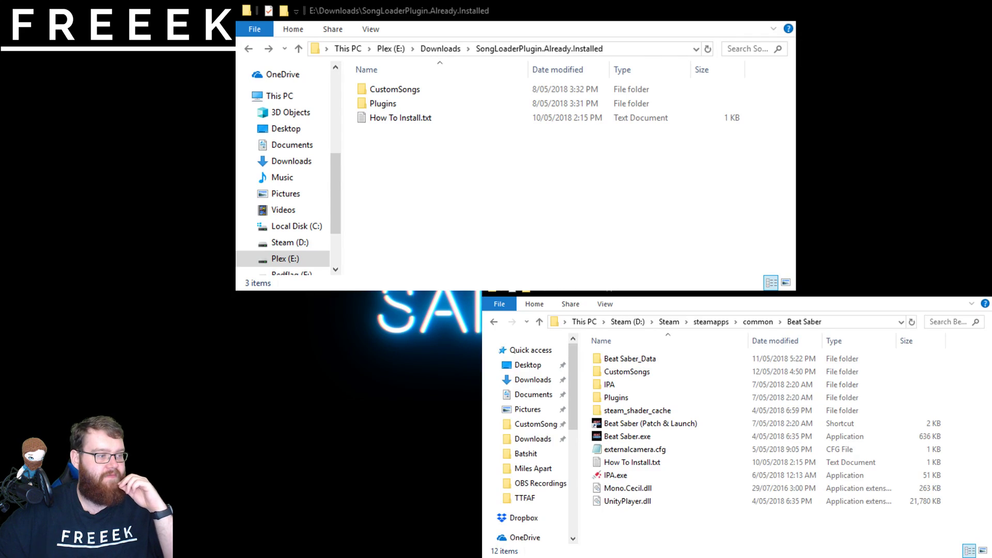
Extract 50.zip in the Samples From Mars folder on the Plex (E:) drive and open the extracted 50 folder
click(440, 48)
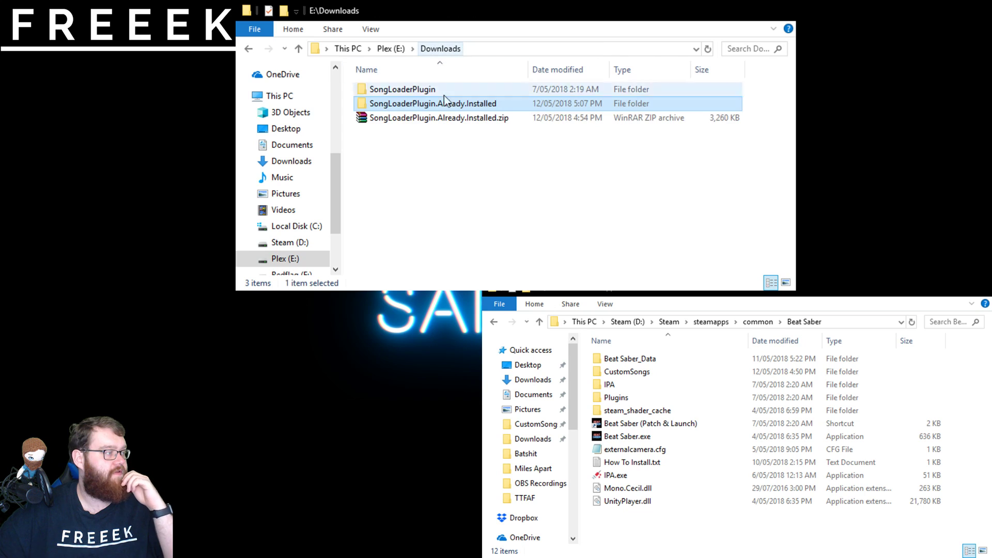
click(470, 187)
click(389, 48)
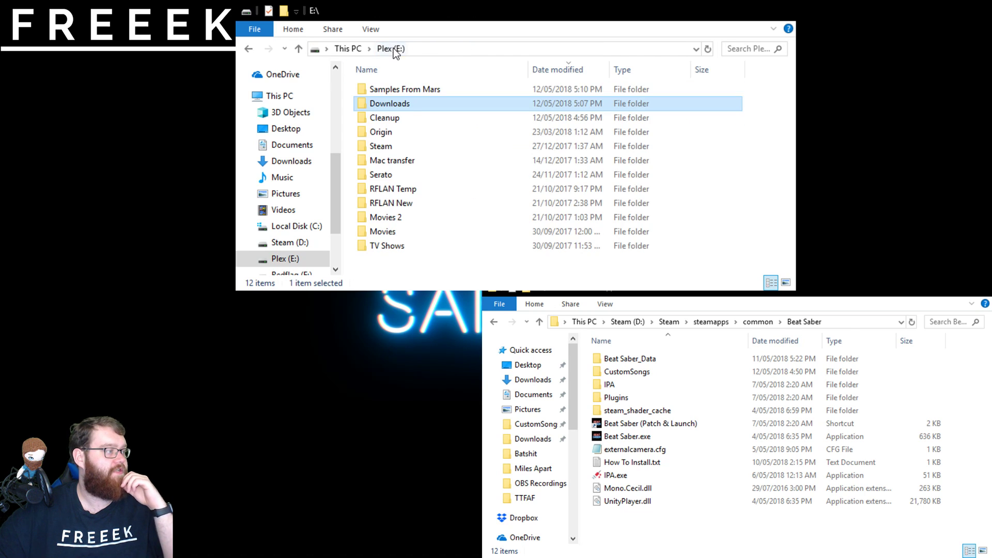
double_click(401, 88)
click(383, 93)
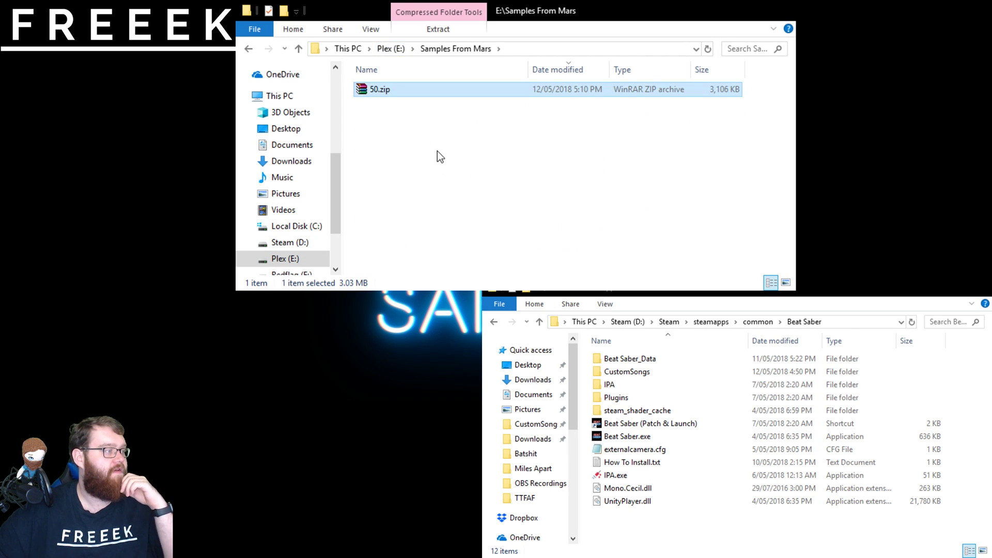
key(alt+Tab)
double_click(380, 107)
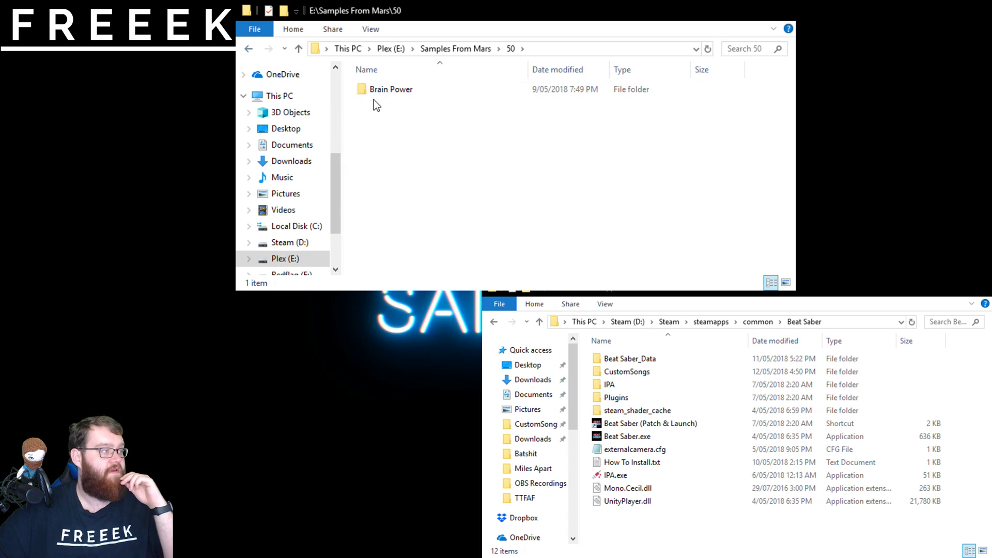
Examine the folder structure inside the extracted 50 folder, including the song files in Brain Power
double_click(378, 96)
click(248, 49)
click(249, 48)
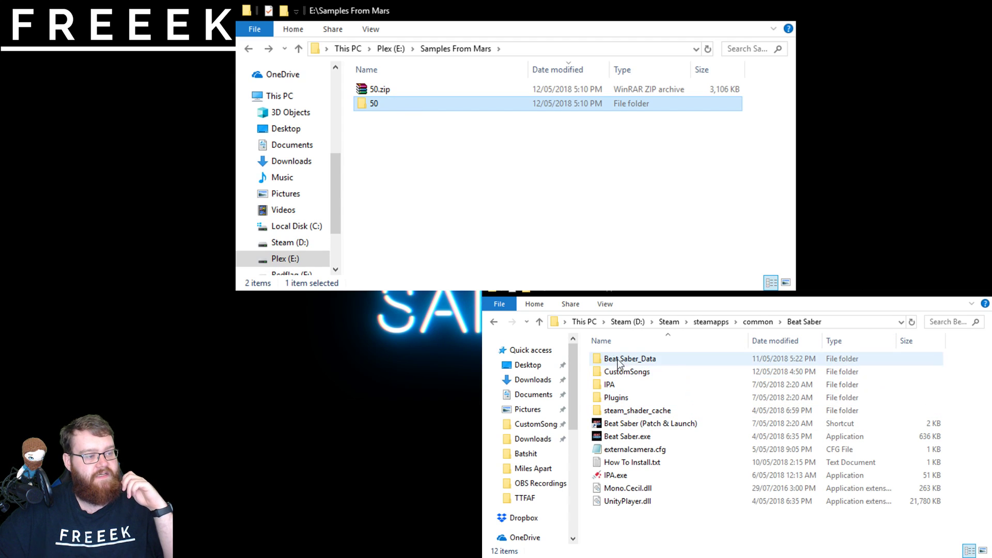
click(376, 115)
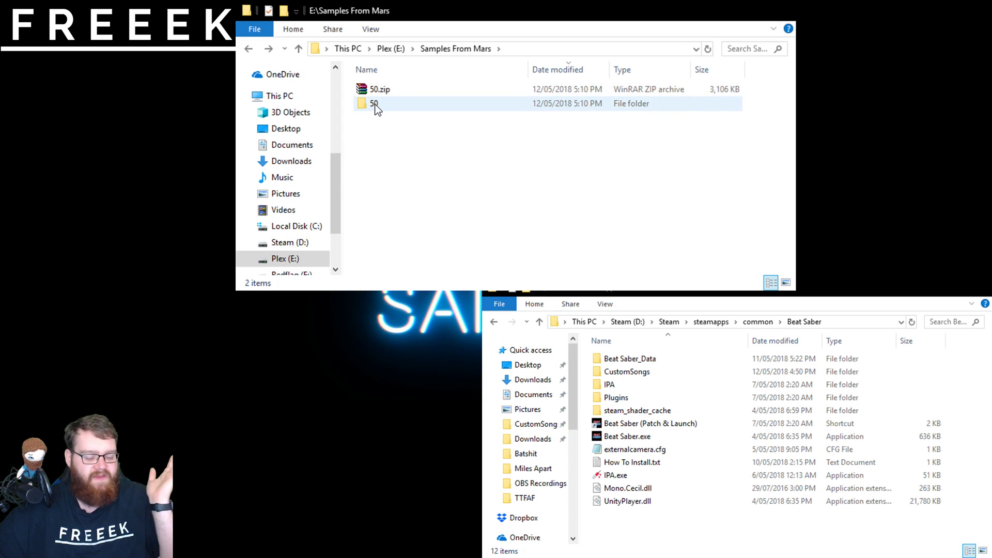
double_click(376, 106)
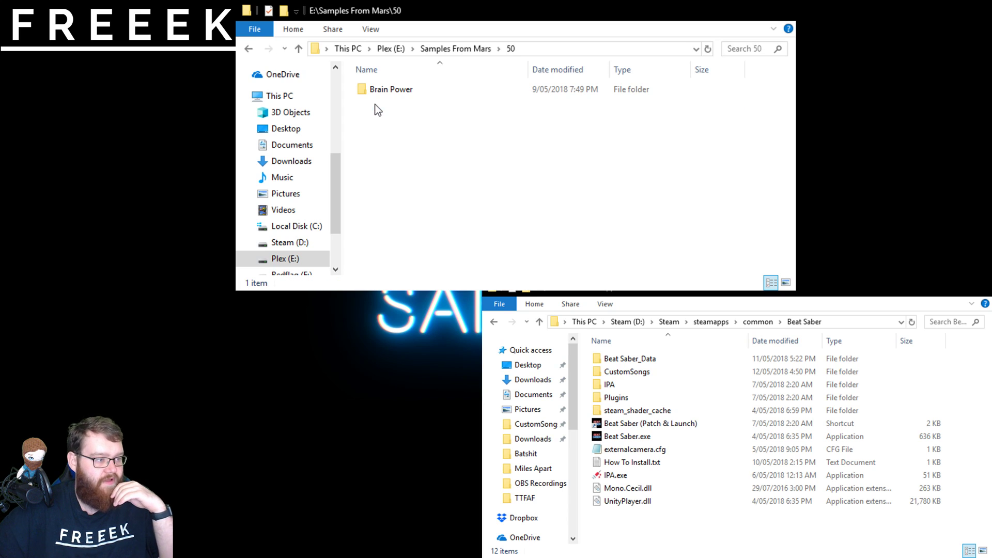
double_click(410, 91)
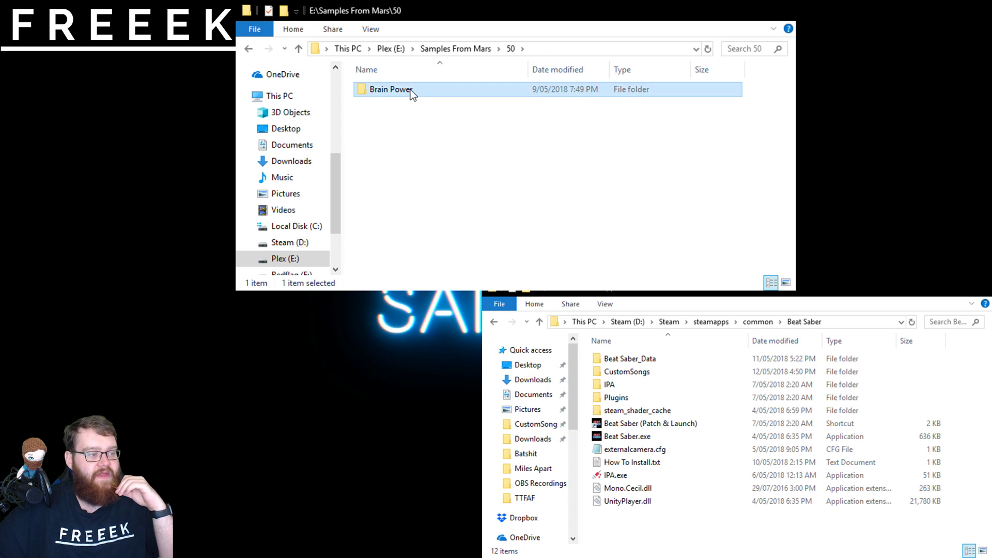
click(249, 49)
click(249, 48)
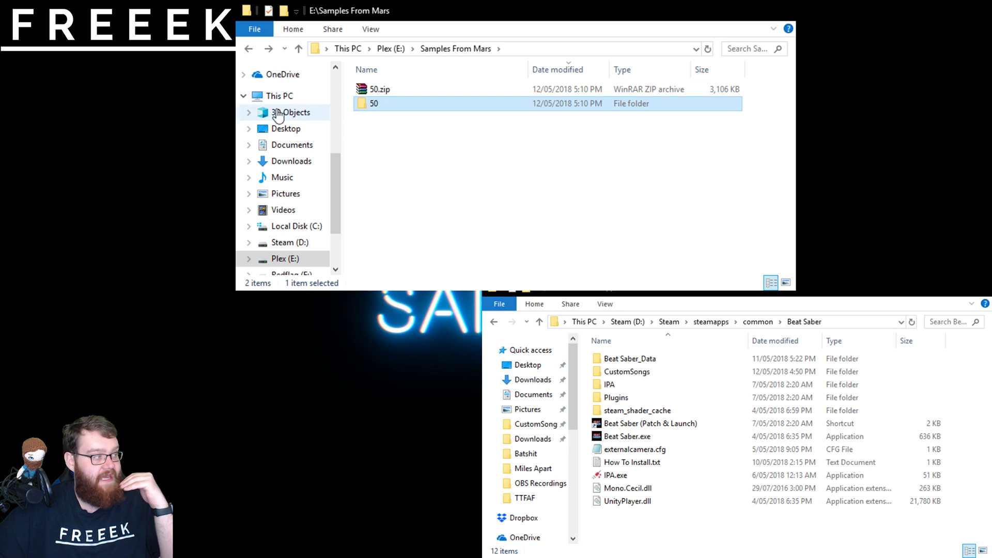
double_click(380, 102)
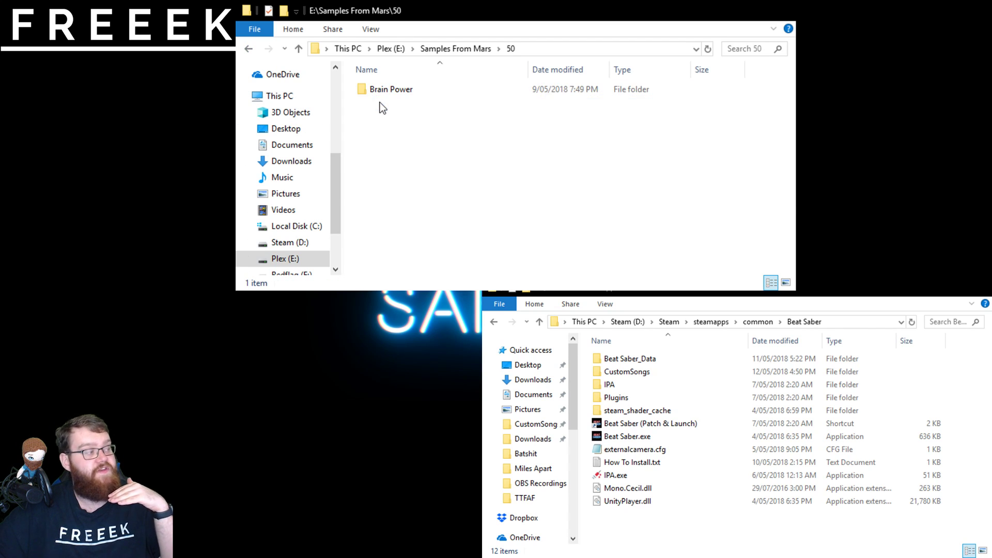
double_click(374, 90)
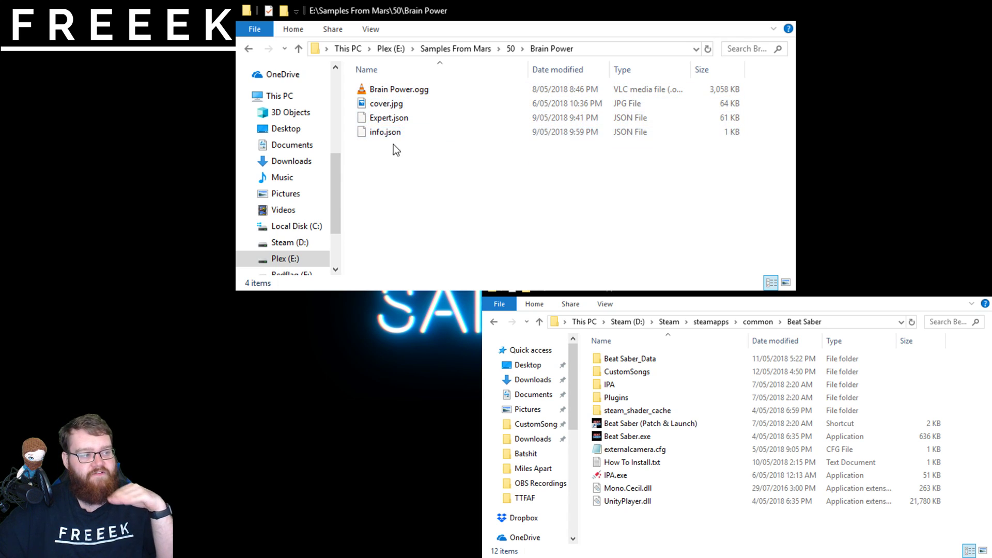
Copy the Brain Power folder into Beat Saber's CustomSongs folder, then return both windows to their parent folders
click(253, 54)
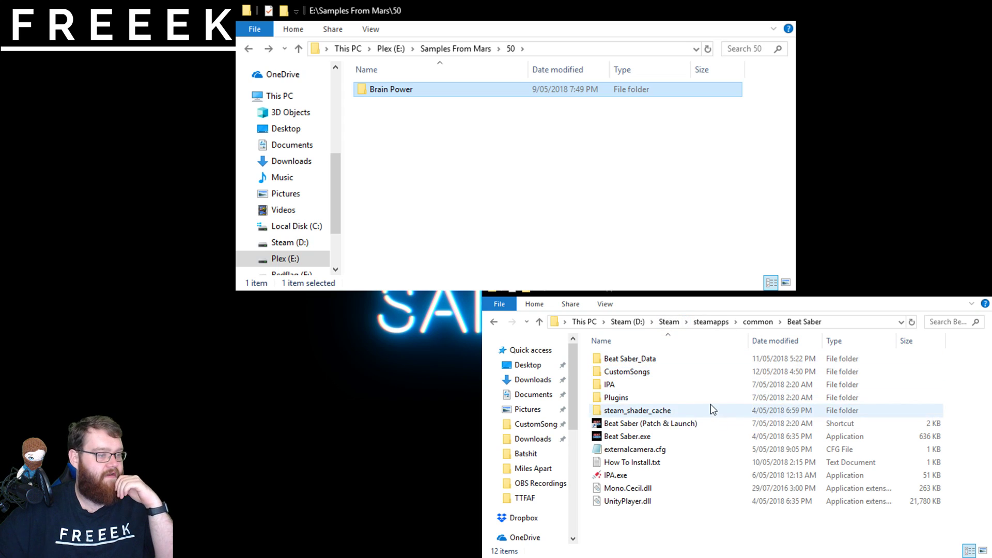
double_click(643, 372)
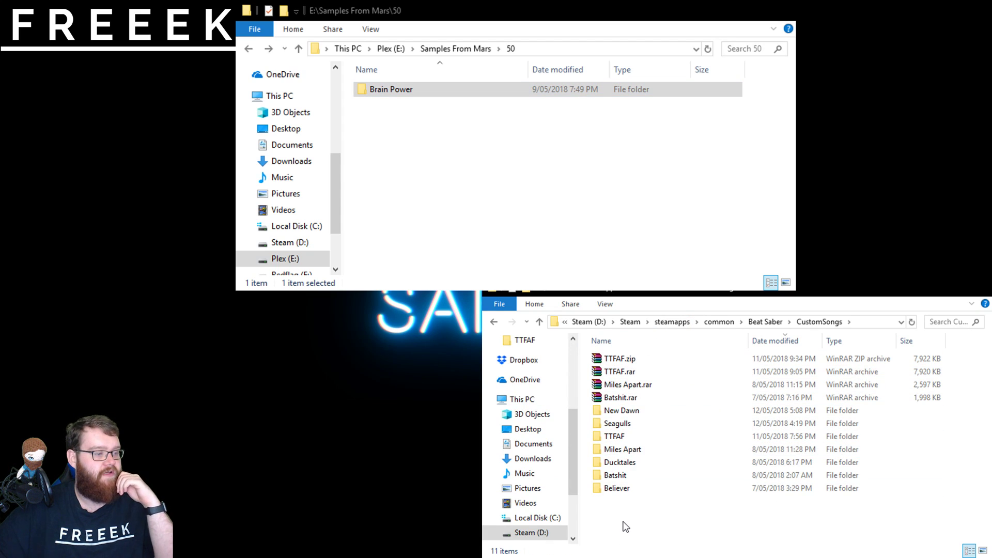
key(ctrl+v)
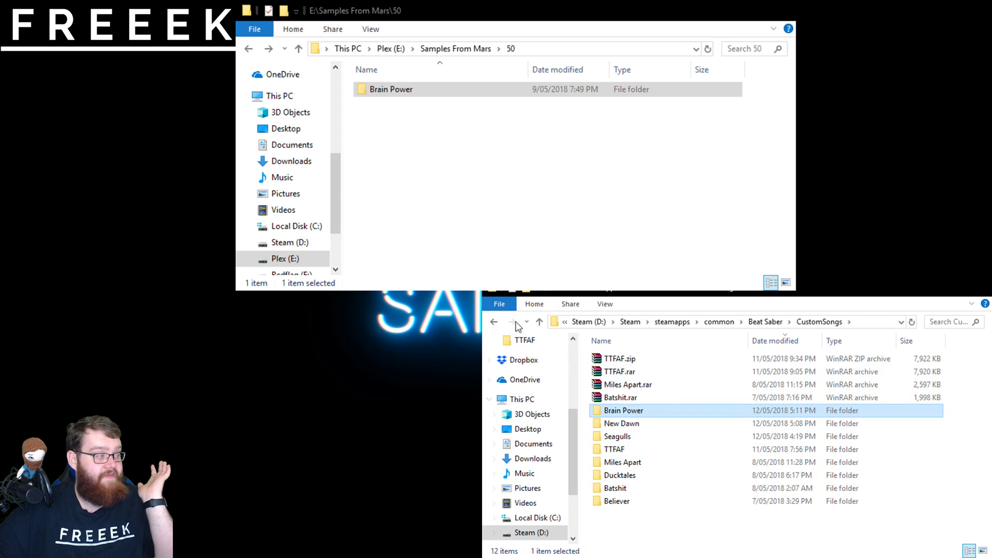
click(494, 322)
click(500, 191)
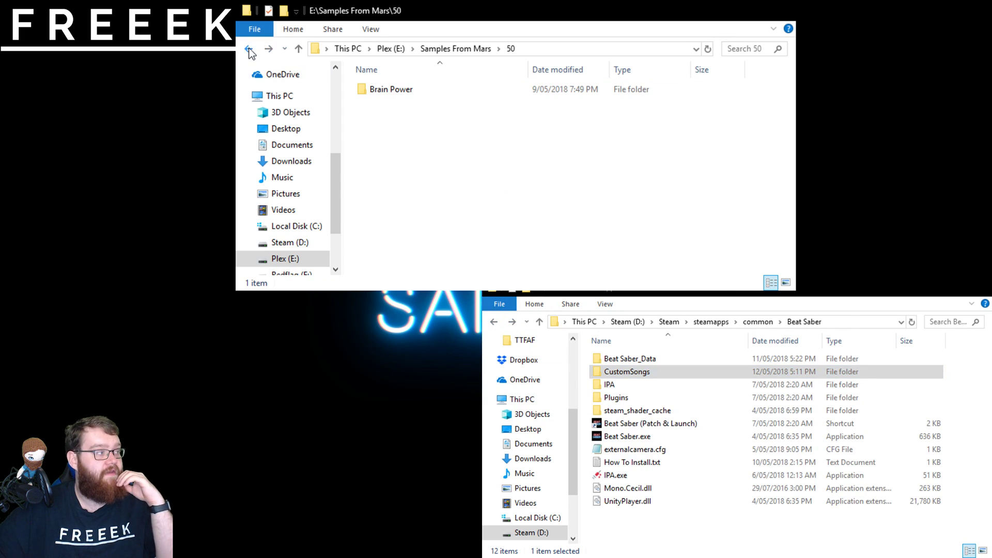
click(249, 48)
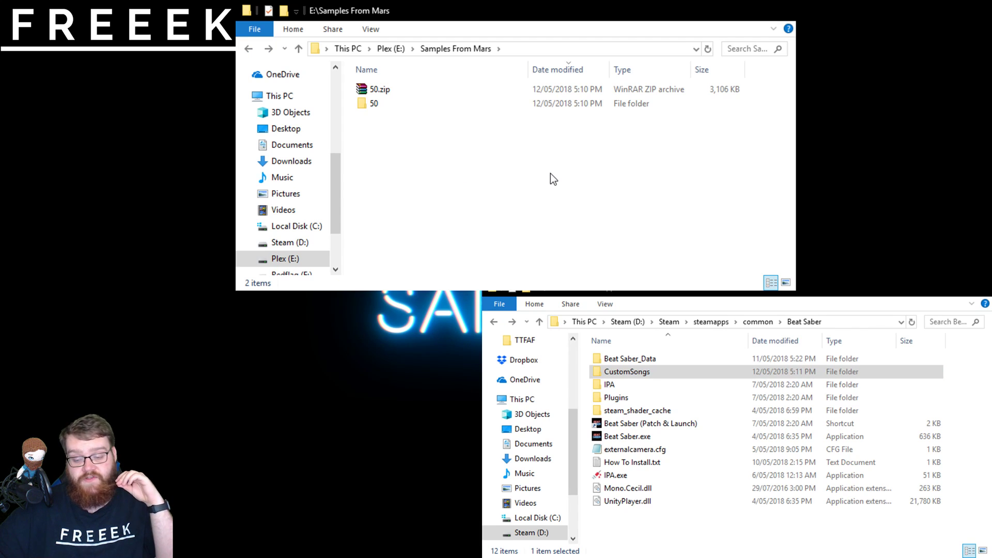